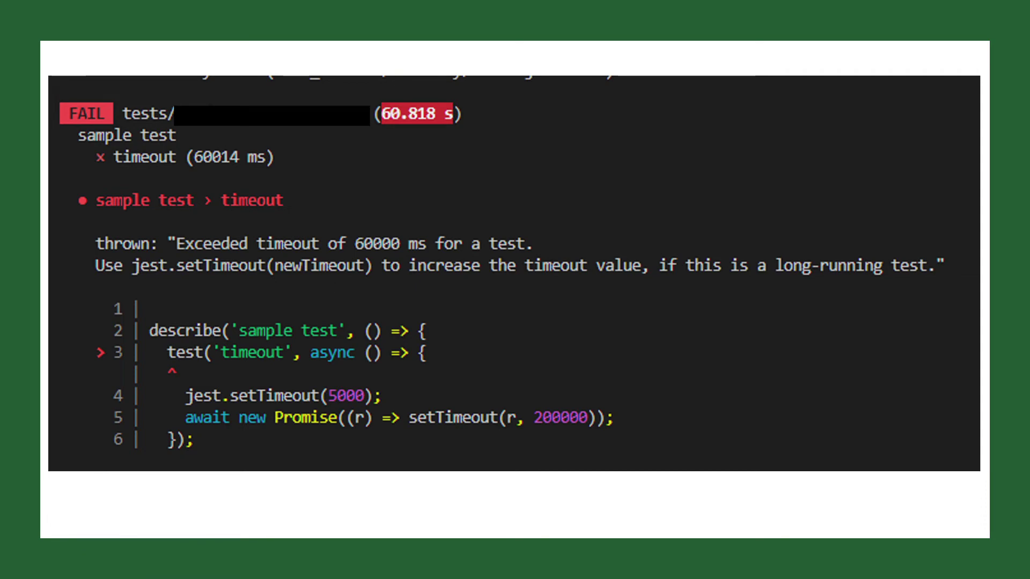
- Advance to the code slide passing 5000 as test()'s third timeout argument
key(Right)
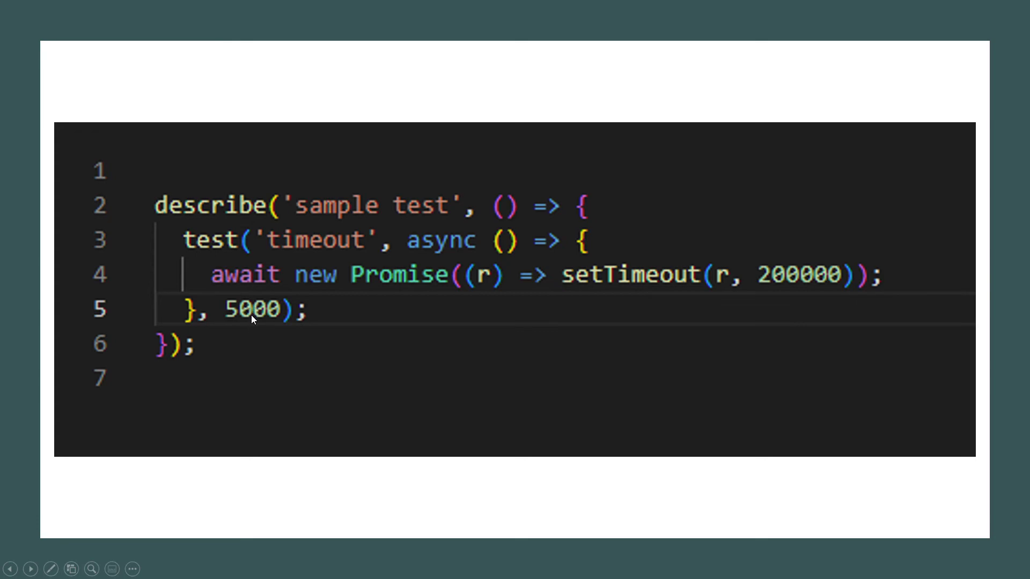
- Advance to the Jest FAIL output slide showing the test failing after 5013 ms
key(Right)
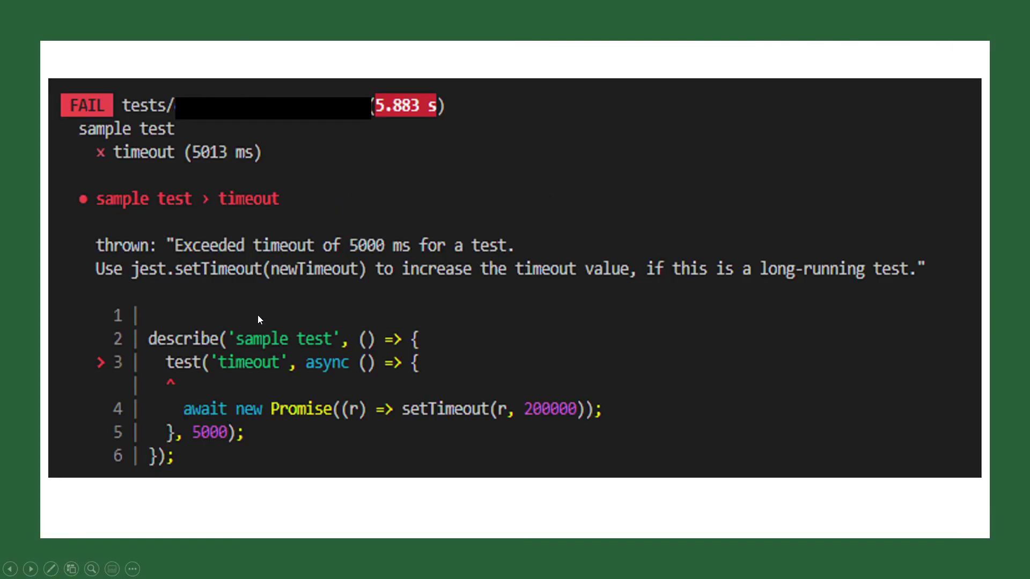